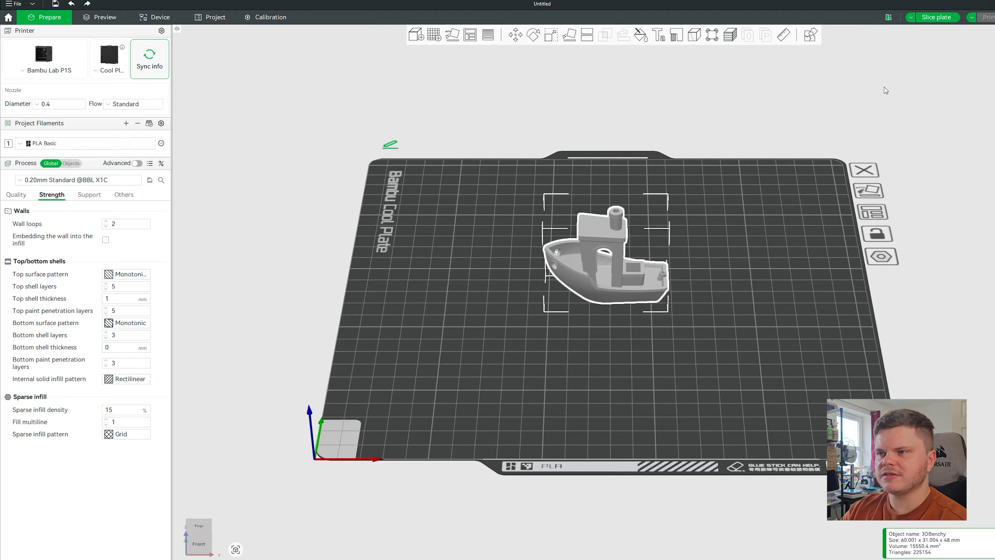
Slice the Benchy with 15% Grid infill and lower the layer view to inspect its interior.
click(936, 17)
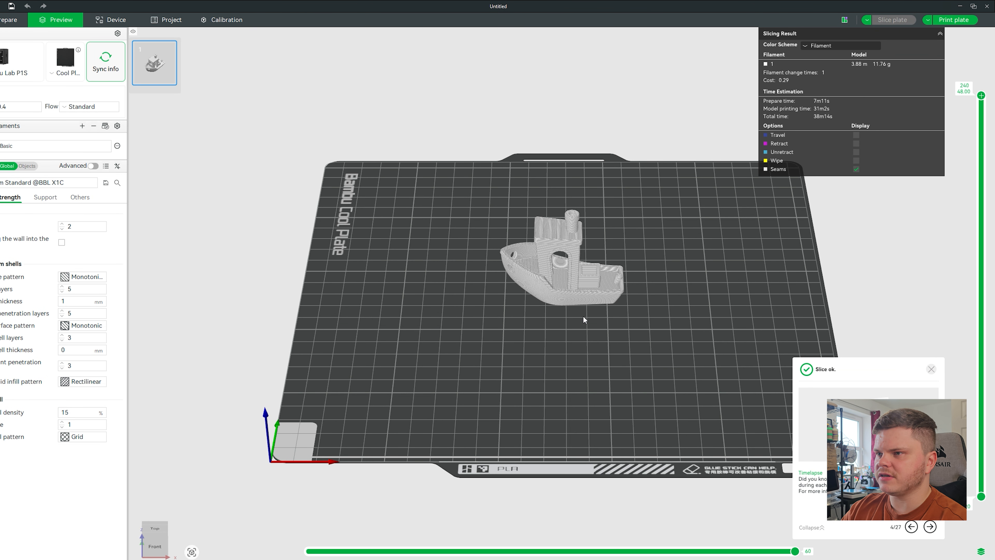
scroll(584, 319, up, 2)
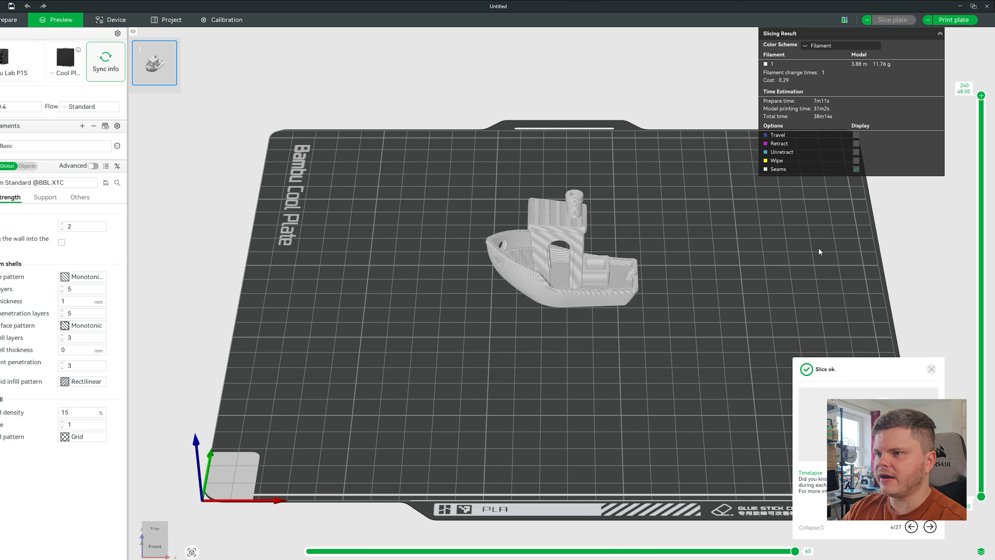
drag(981, 95, 982, 396)
mouse_move(732, 322)
mouse_down()
mouse_move(729, 341)
mouse_move(742, 338)
mouse_up()
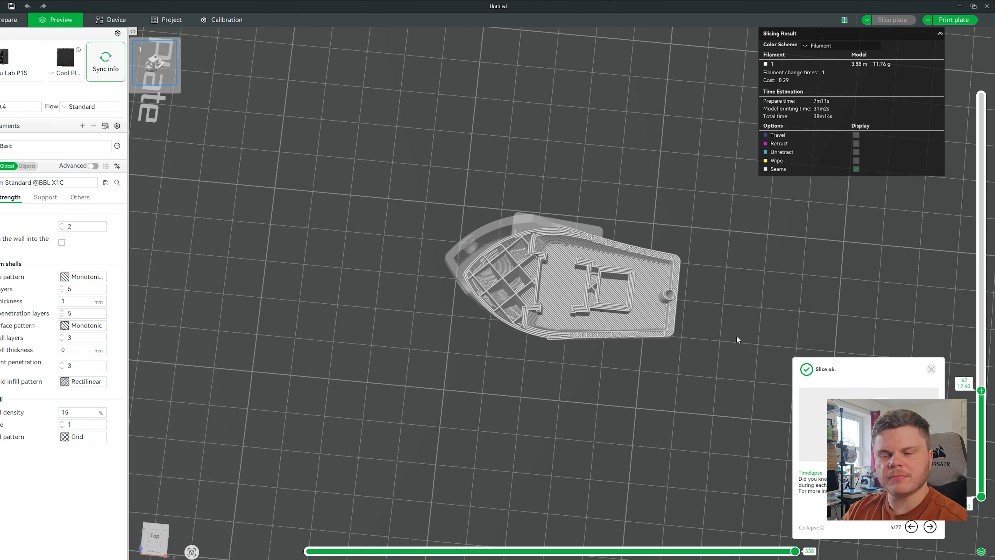
scroll(742, 338, up, 2)
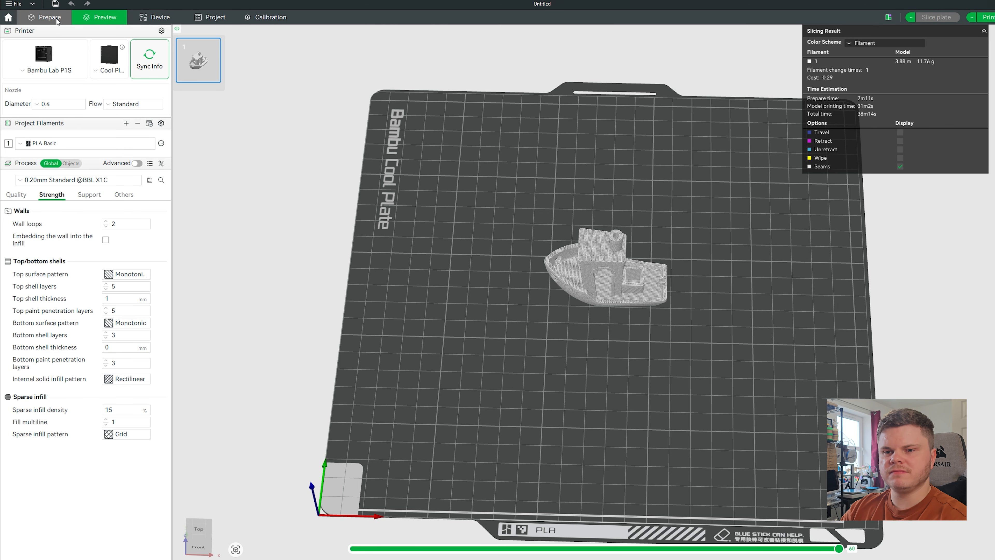
click(57, 18)
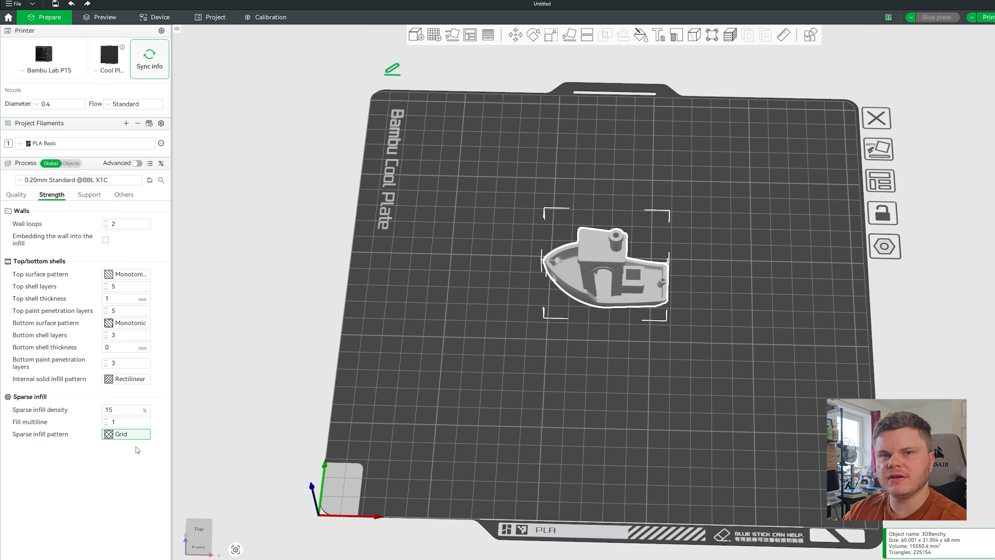
Browse the sparse infill pattern options while Grid at 15% stays selected.
click(126, 434)
scroll(163, 277, down, 3)
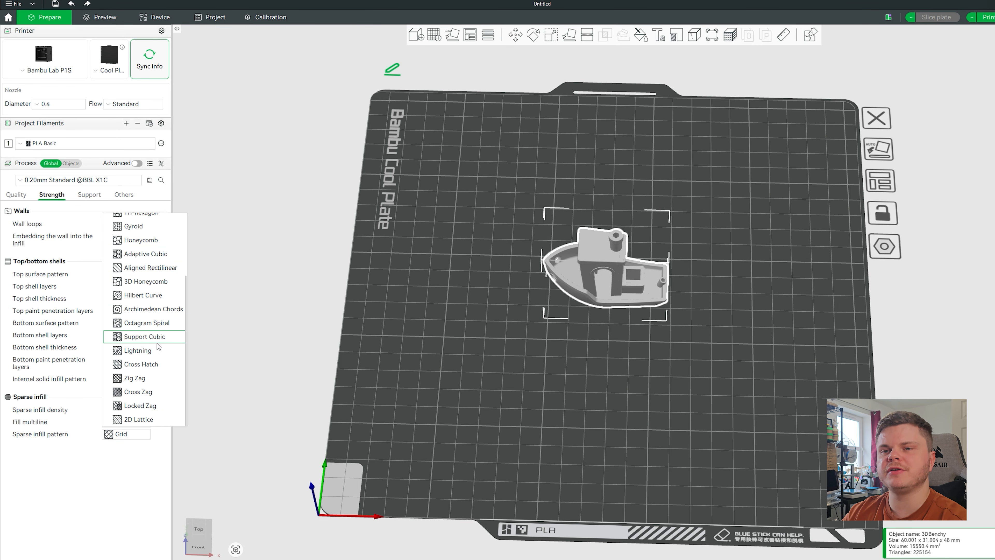
scroll(145, 388, up, 3)
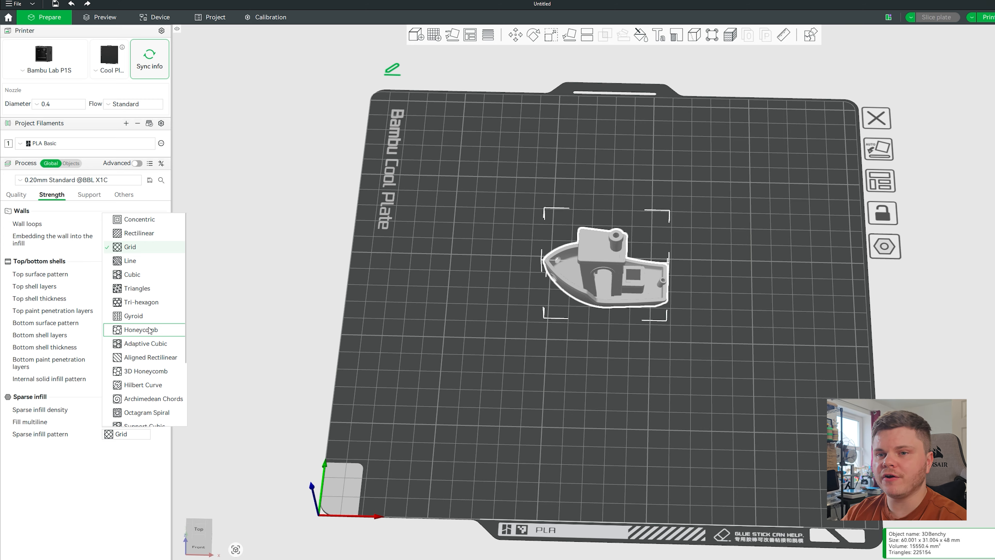
scroll(154, 296, down, 1)
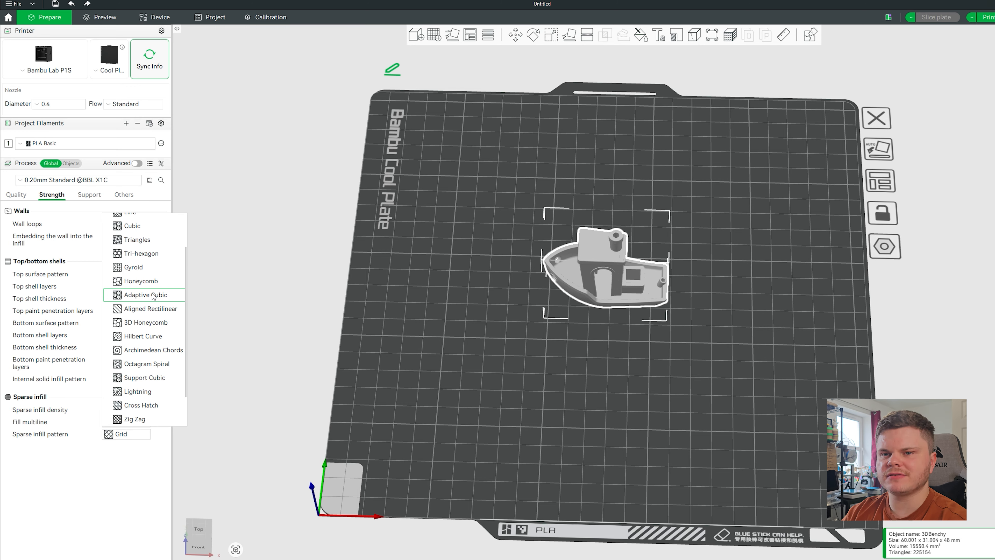
scroll(154, 296, down, 1)
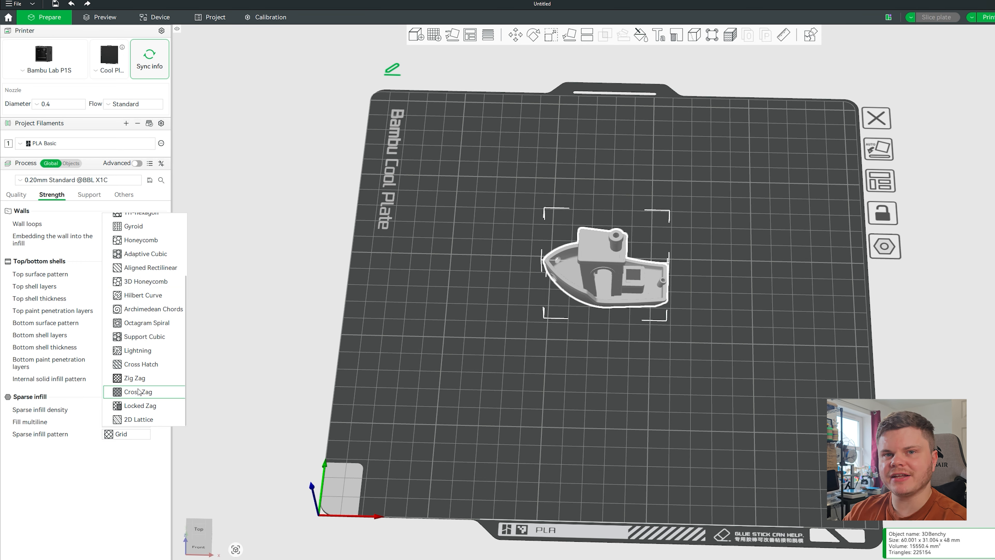
Switch sparse infill to Lightning, re-slice, and lower the layer view to inspect the infill.
click(138, 350)
key(ctrl+r)
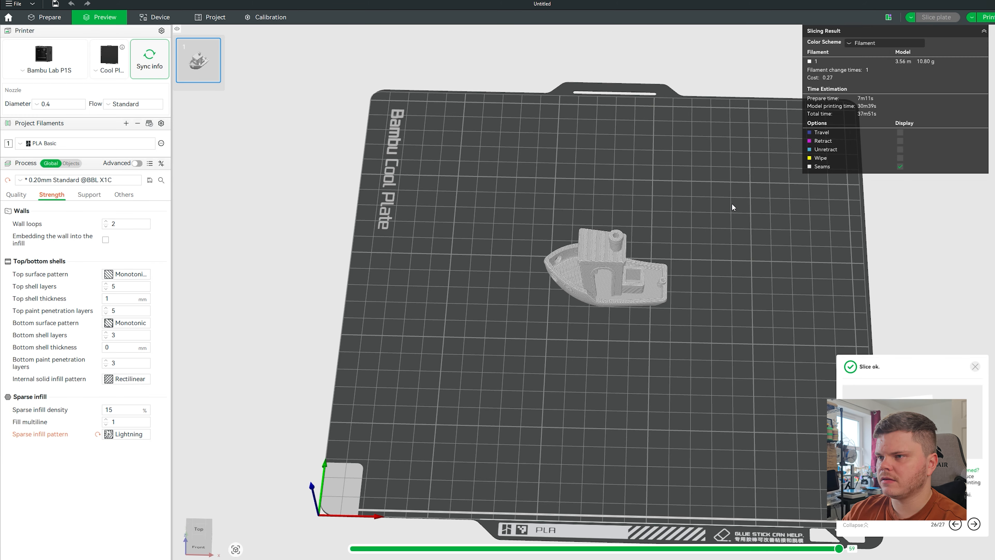
drag(994, 173, 994, 336)
drag(653, 400, 652, 411)
scroll(652, 411, up, 11)
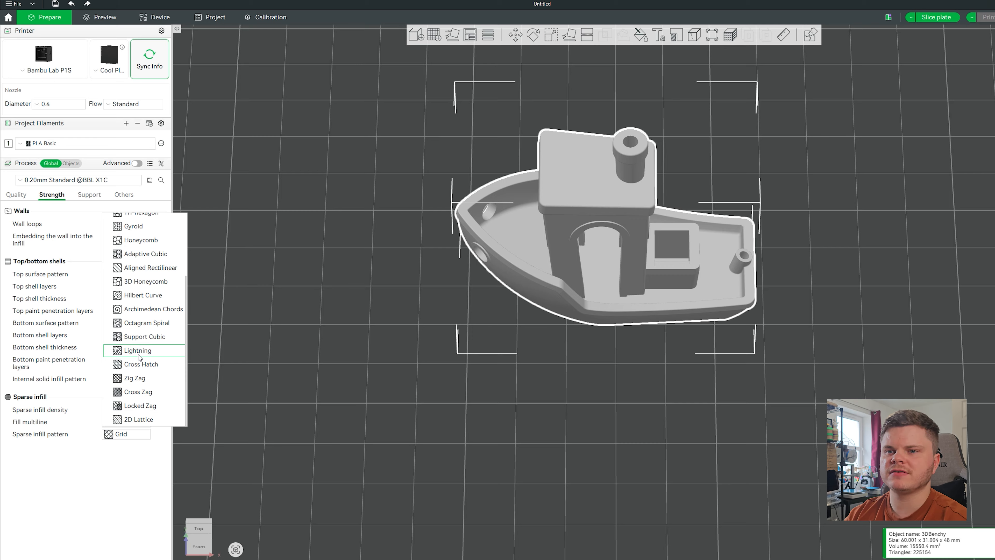
Change the sparse infill pattern from Grid to Gyroid and deselect the boat.
scroll(139, 357, up, 2)
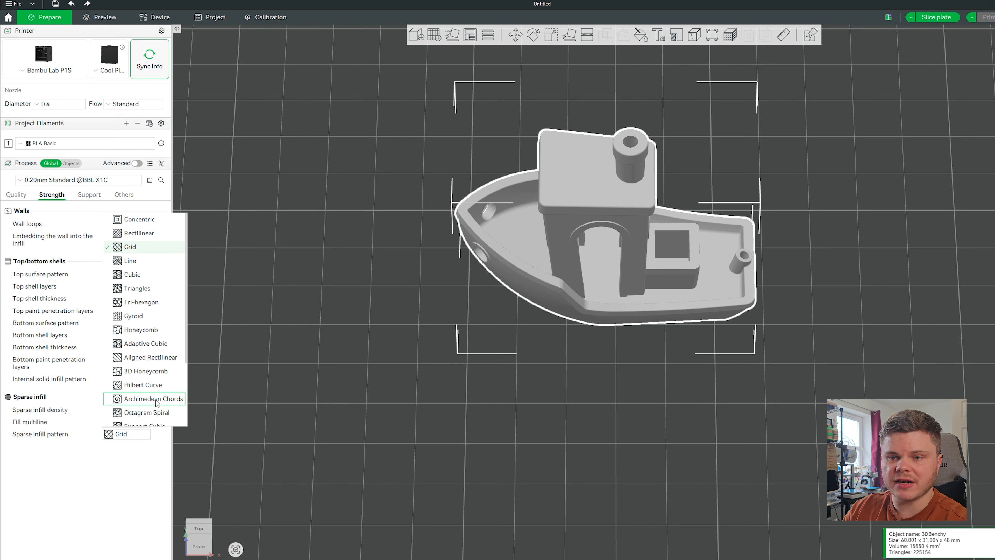
click(133, 316)
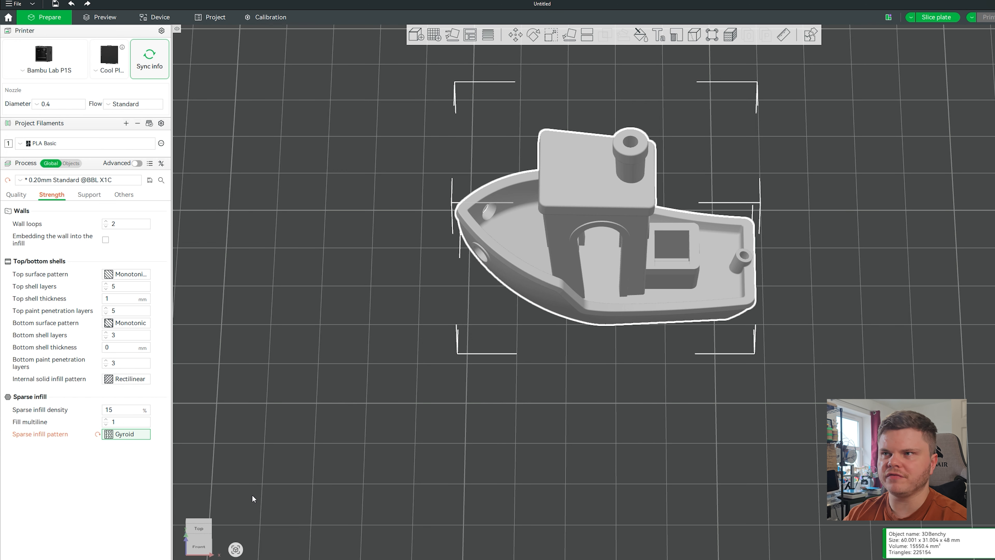
click(479, 399)
scroll(484, 400, down, 3)
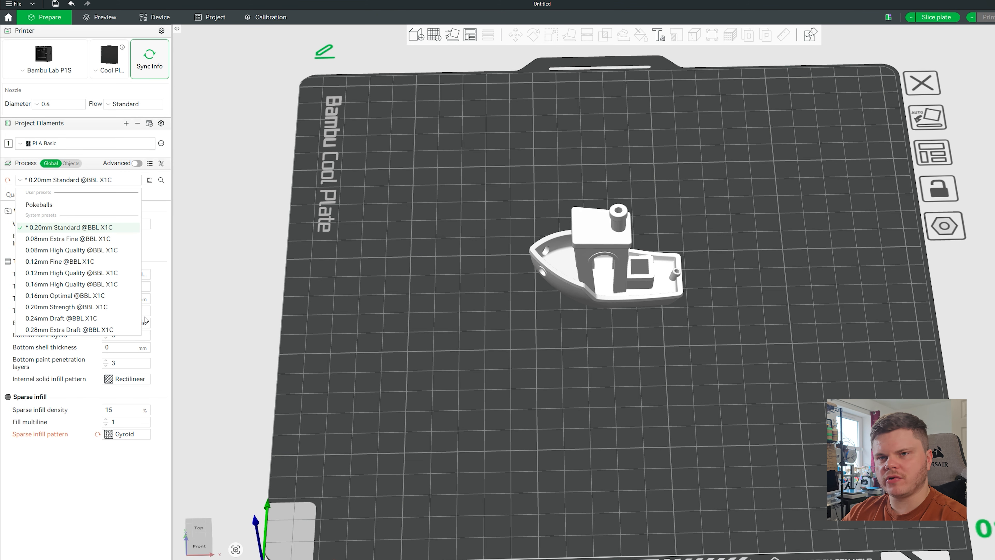
click(185, 238)
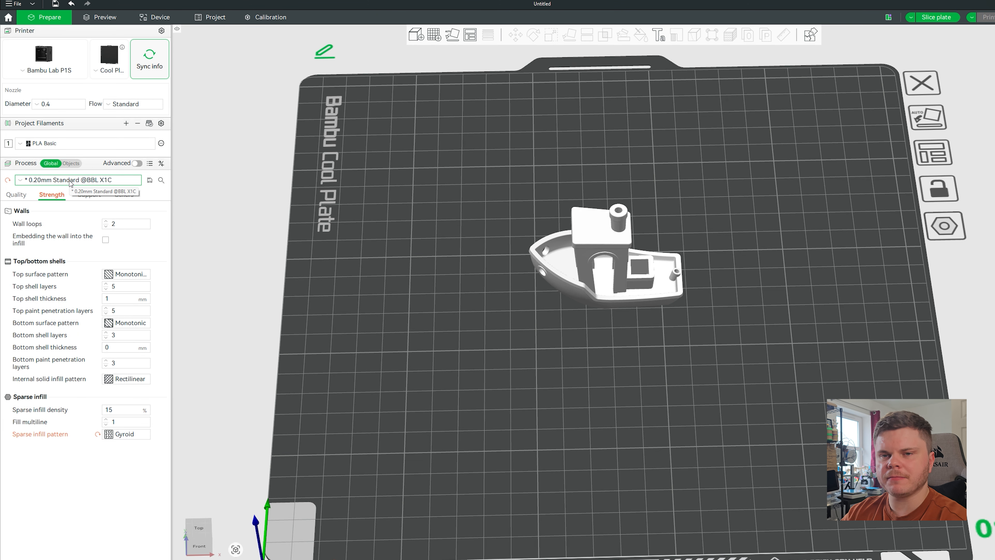
click(70, 181)
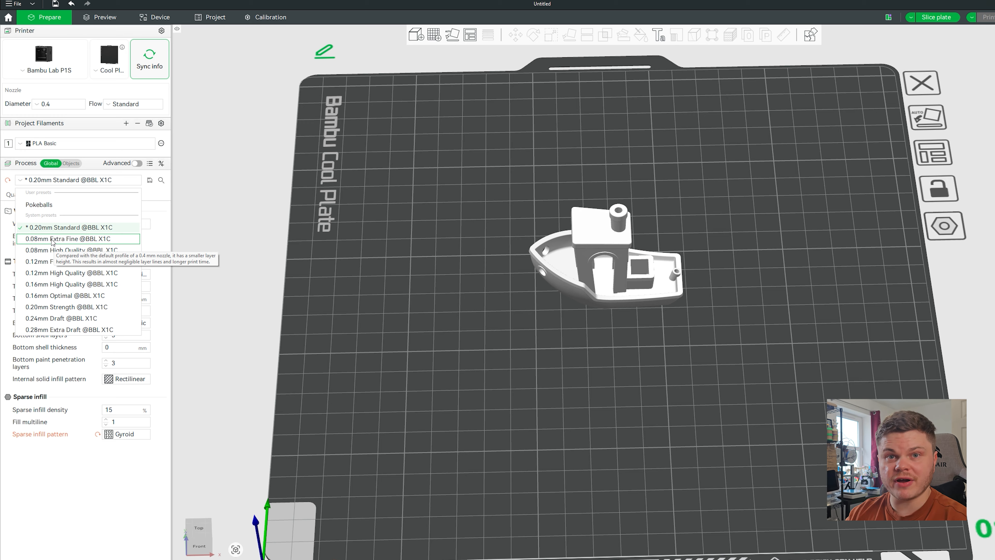
click(43, 299)
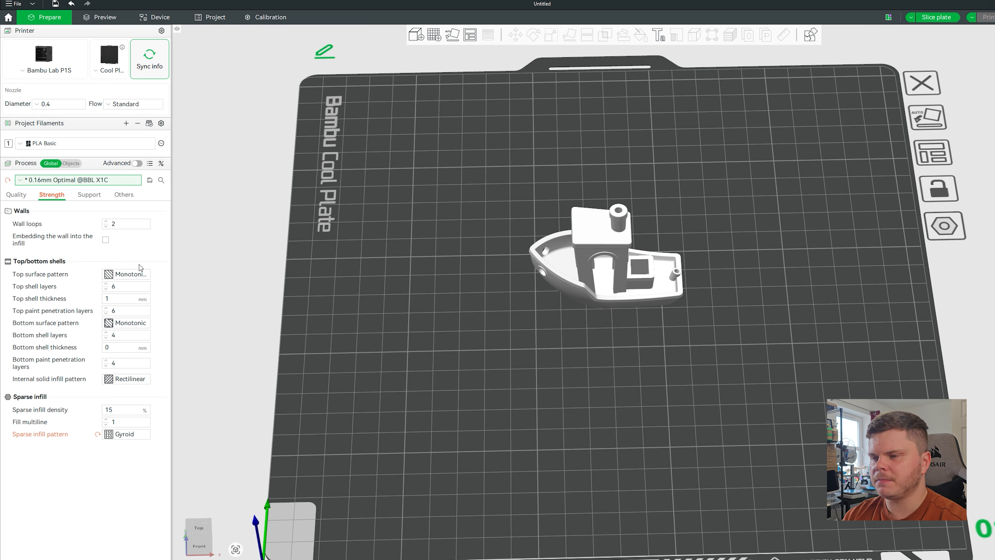
click(78, 180)
click(44, 311)
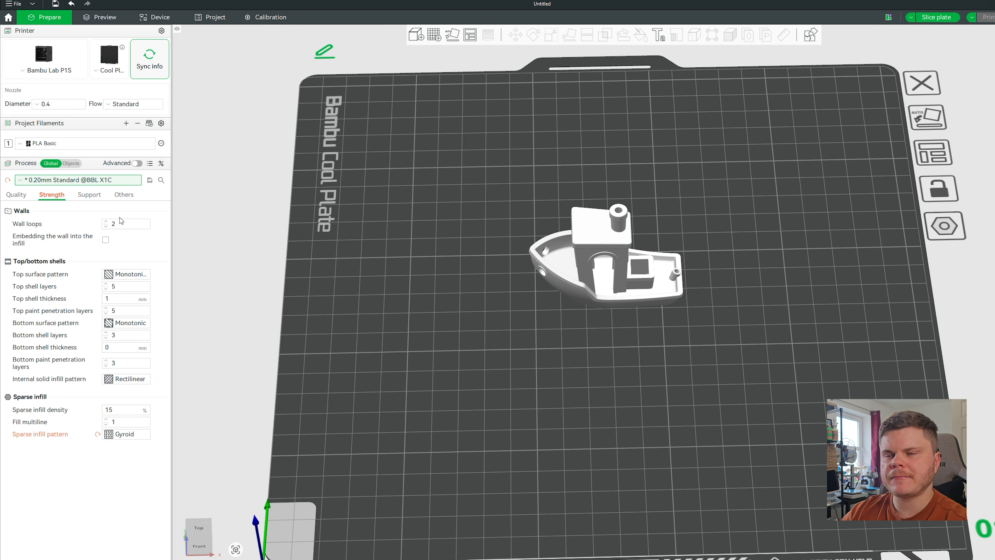
click(940, 17)
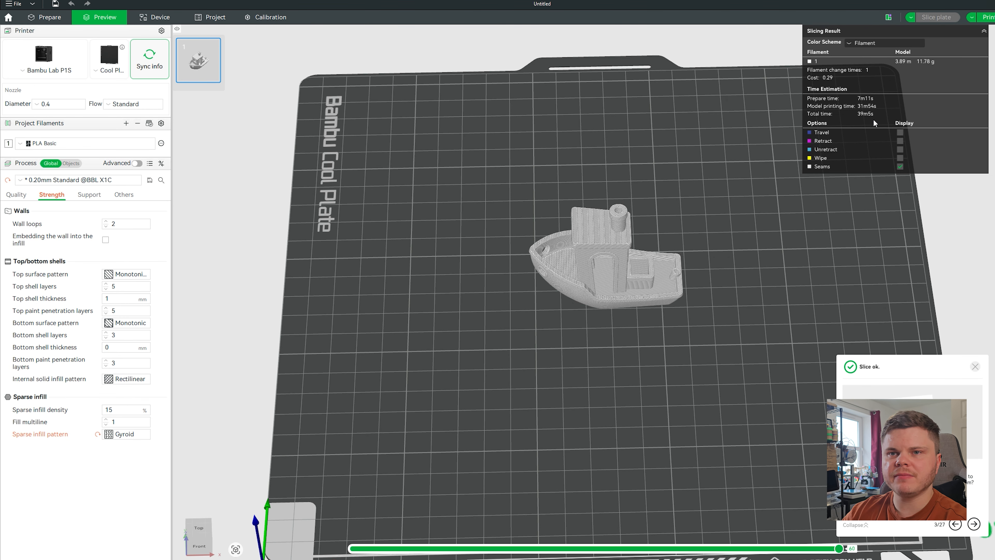
click(69, 181)
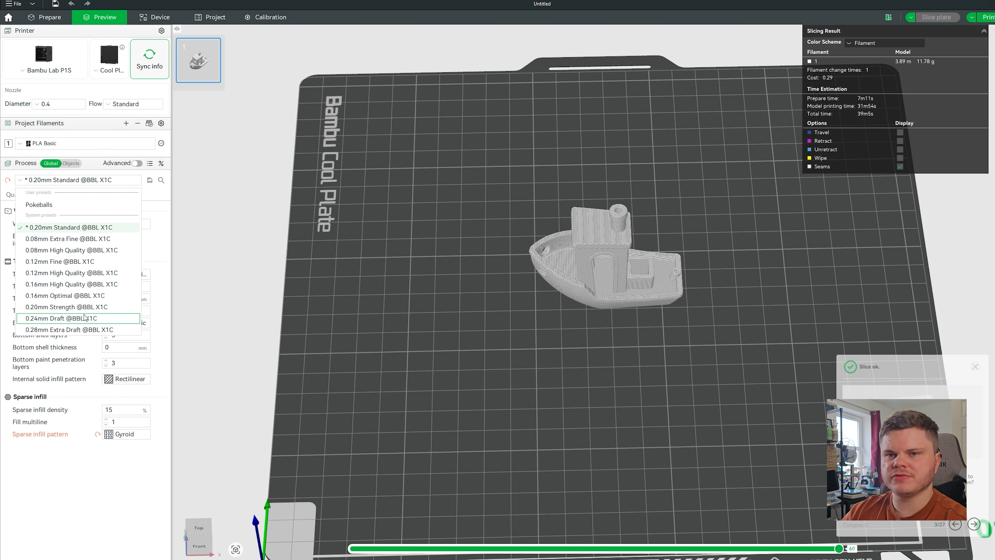
click(44, 300)
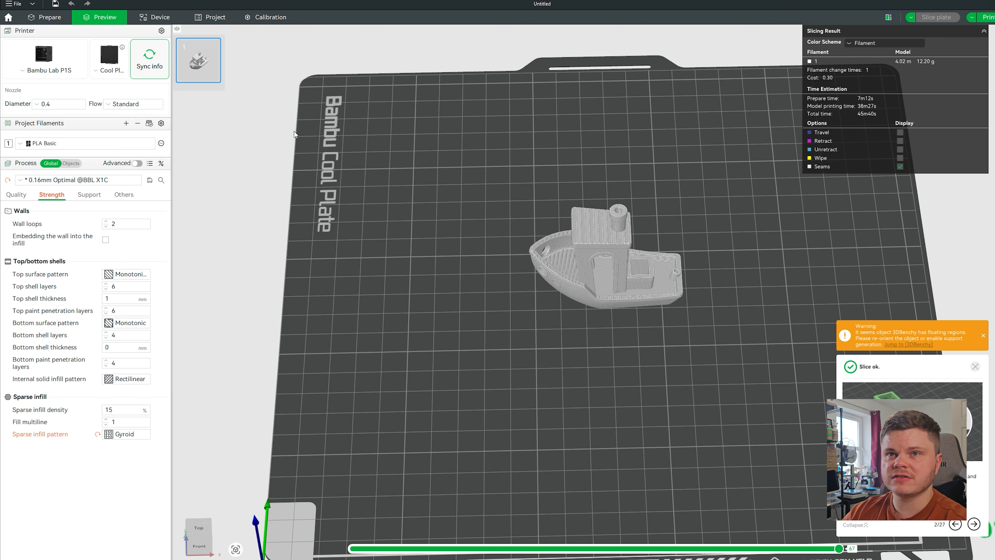
key(Tab)
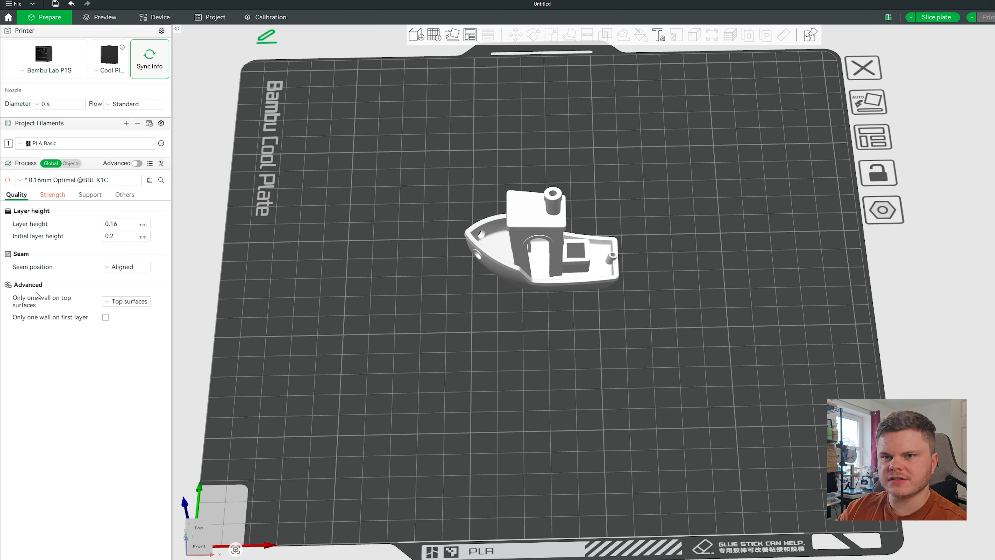
Slice with 0.16mm Optimal and set the preview Color Scheme to Line Type.
click(960, 17)
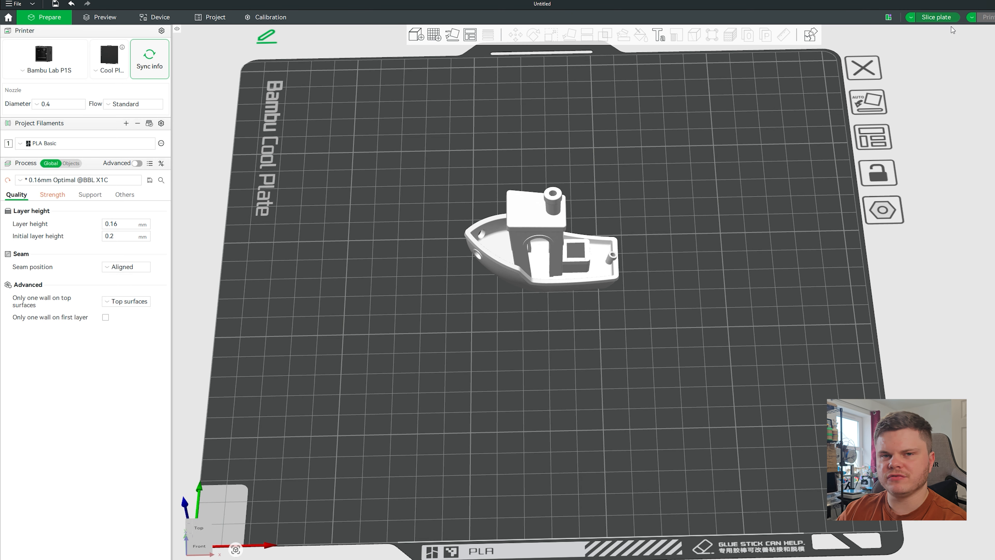
click(862, 43)
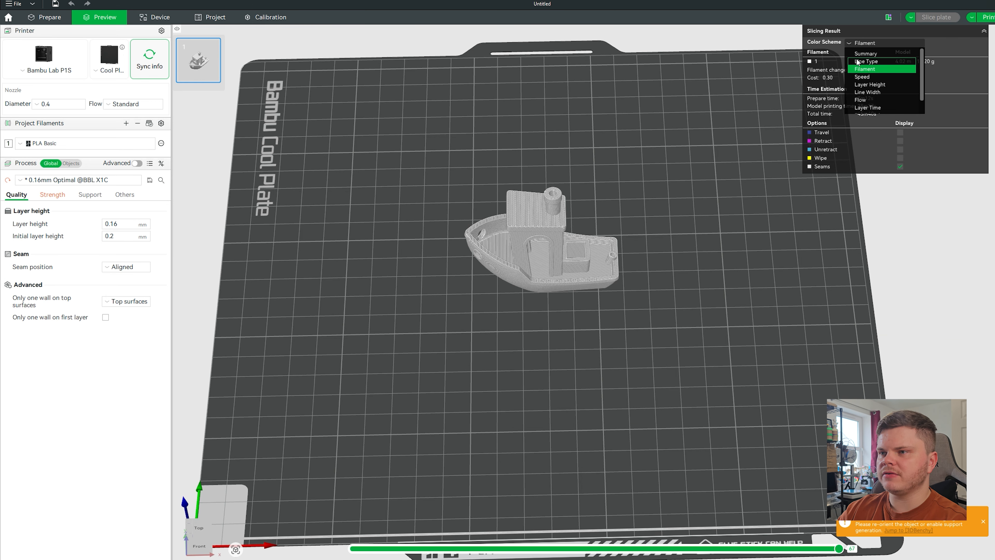
click(866, 61)
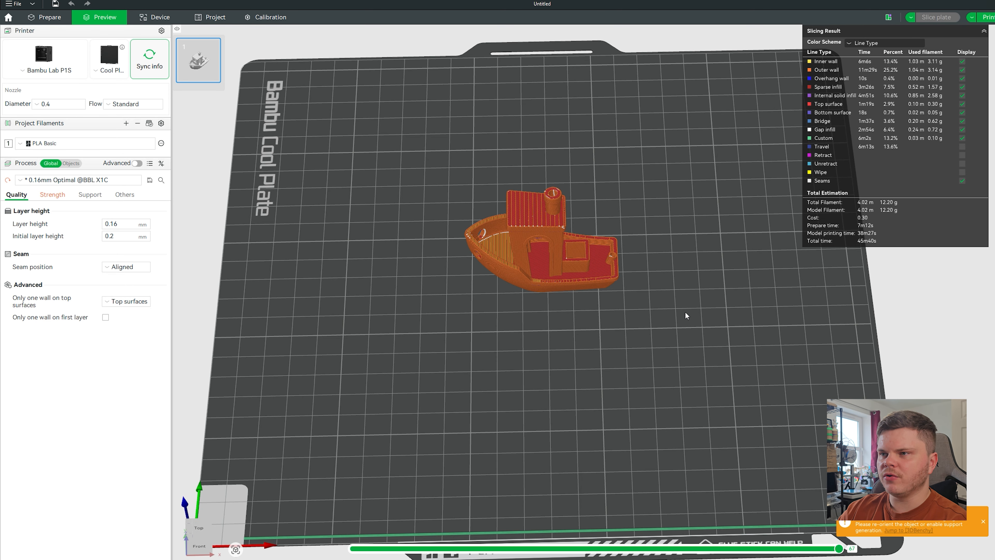
scroll(685, 311, up, 2)
scroll(652, 317, up, 5)
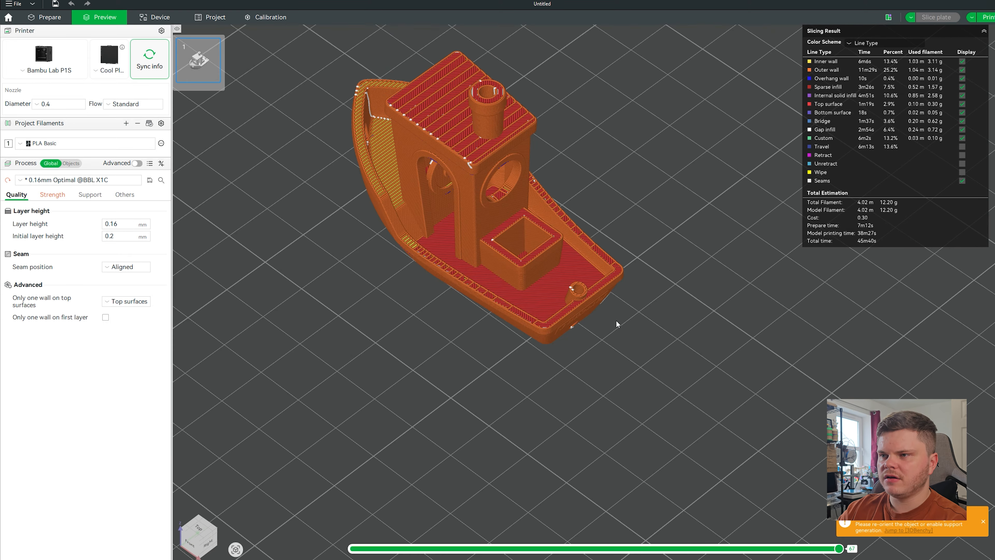
scroll(588, 303, up, 4)
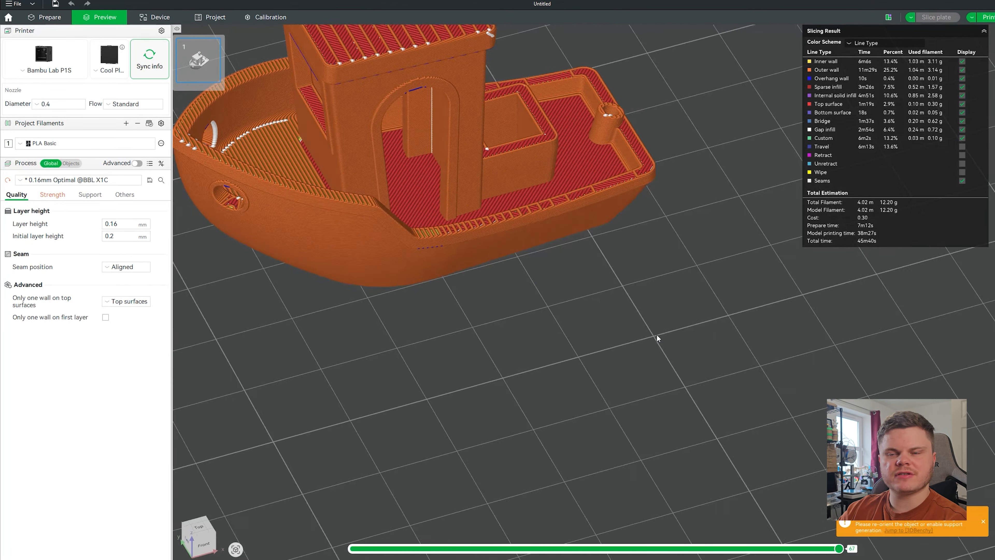